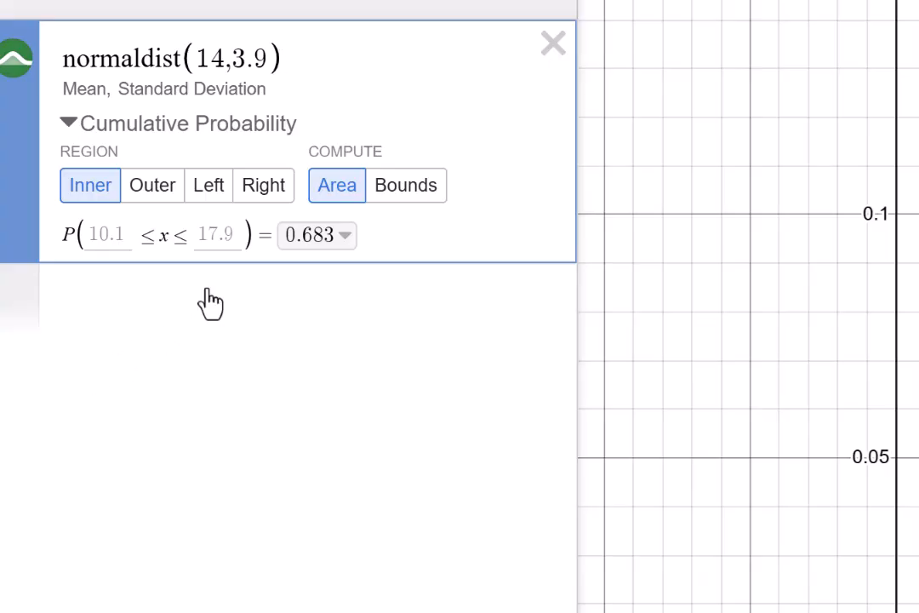
# Step: Set the normal distribution's region to Left and enter 16 as the upper bound
pyautogui.click(207, 188)
pyautogui.click(158, 236)
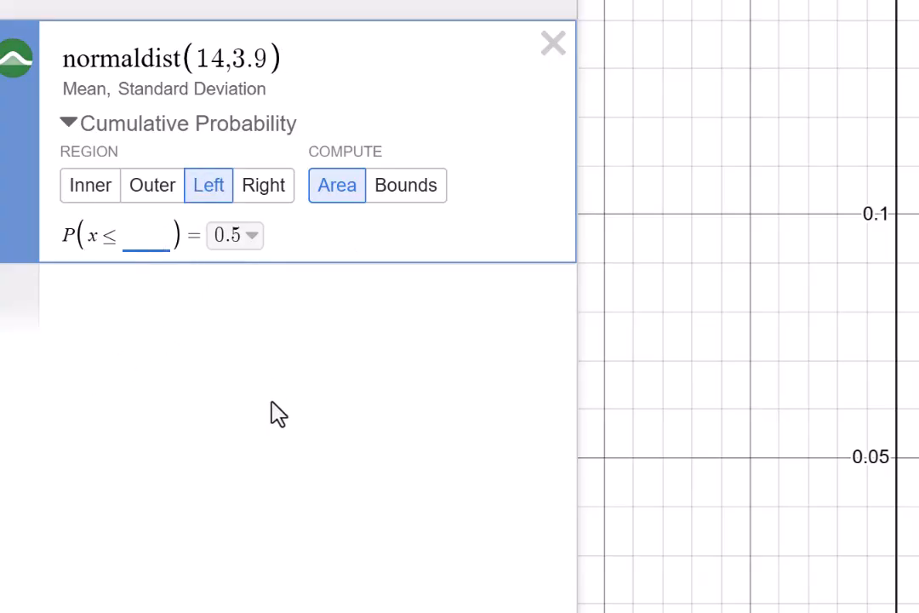
pyautogui.write('16')
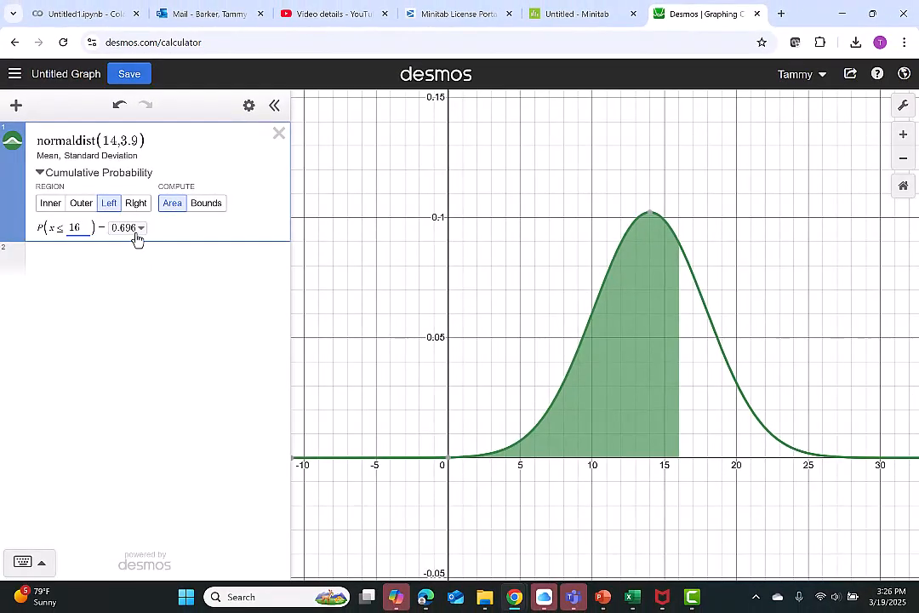
# Step: Switch the region to Right and enter 7.4 as the lower bound
pyautogui.click(140, 231)
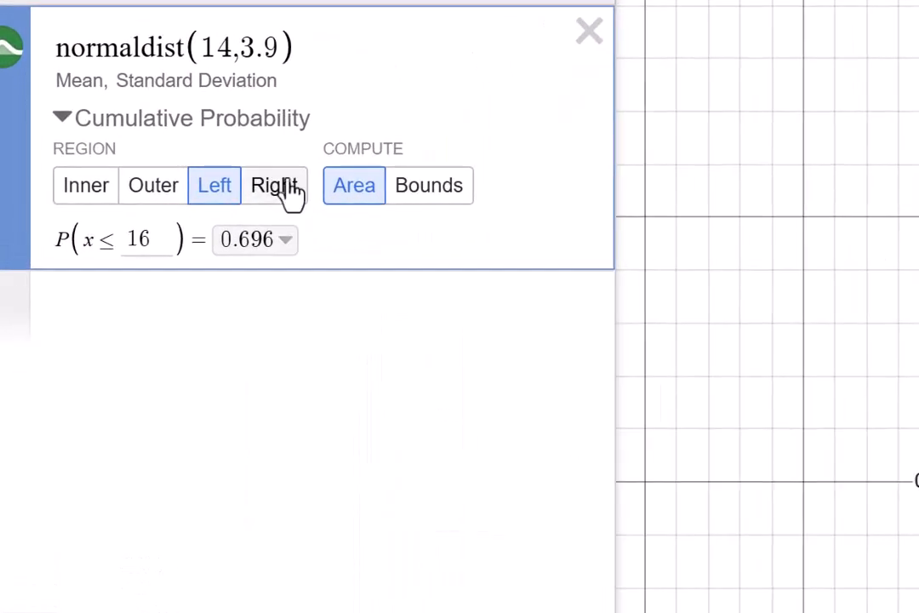
pyautogui.click(141, 204)
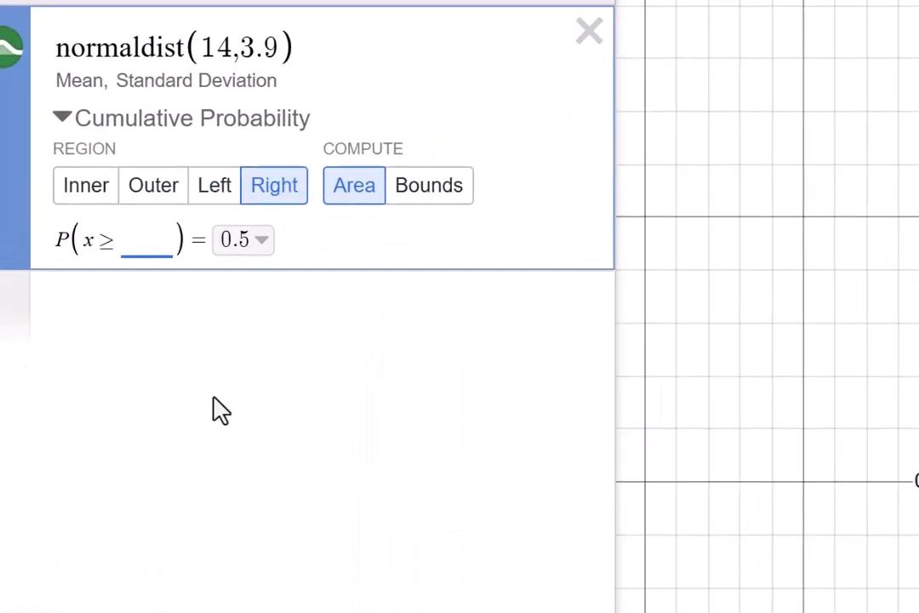
pyautogui.write('7.4')
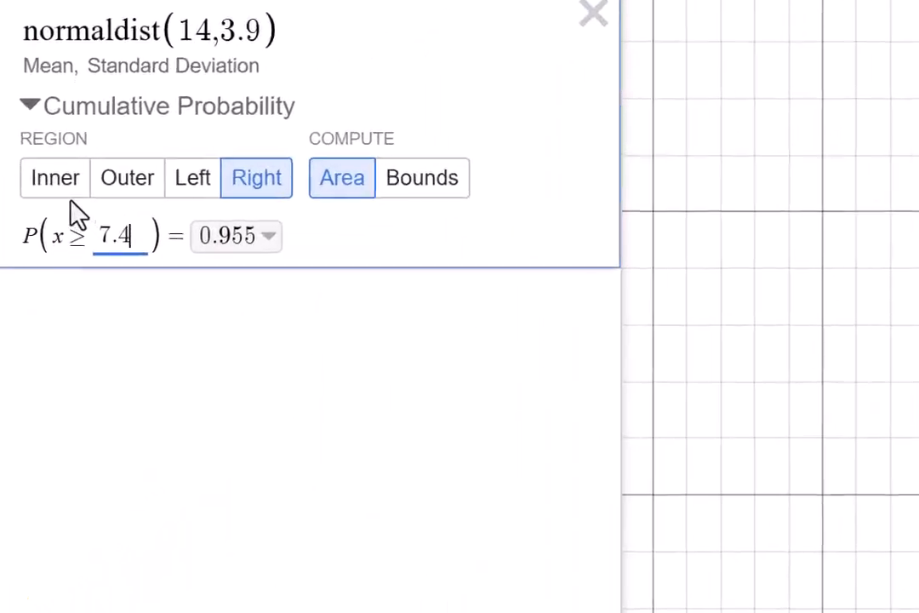
# Step: Switch the region to Inner and set the bounds to 11 and 15.7
pyautogui.click(52, 198)
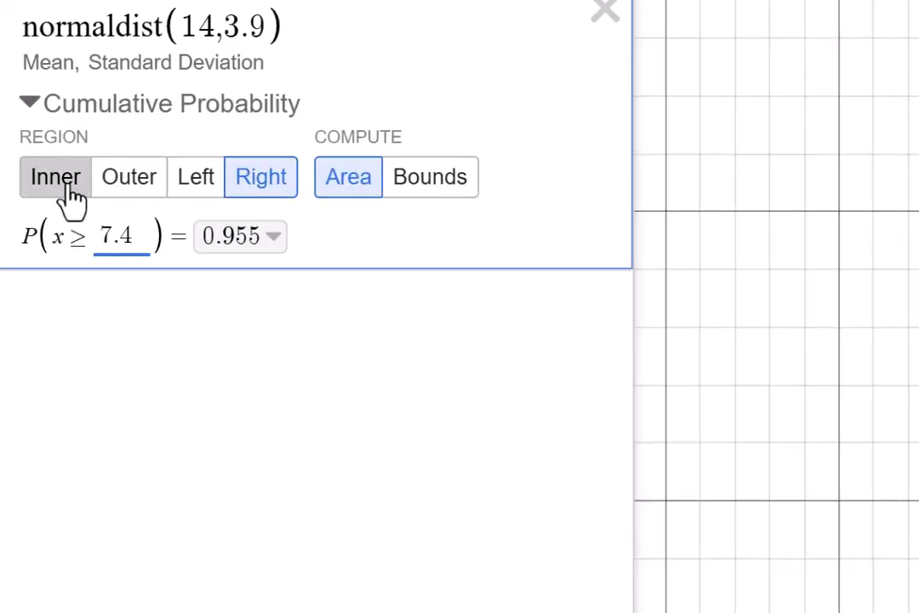
pyautogui.doubleClick(83, 237)
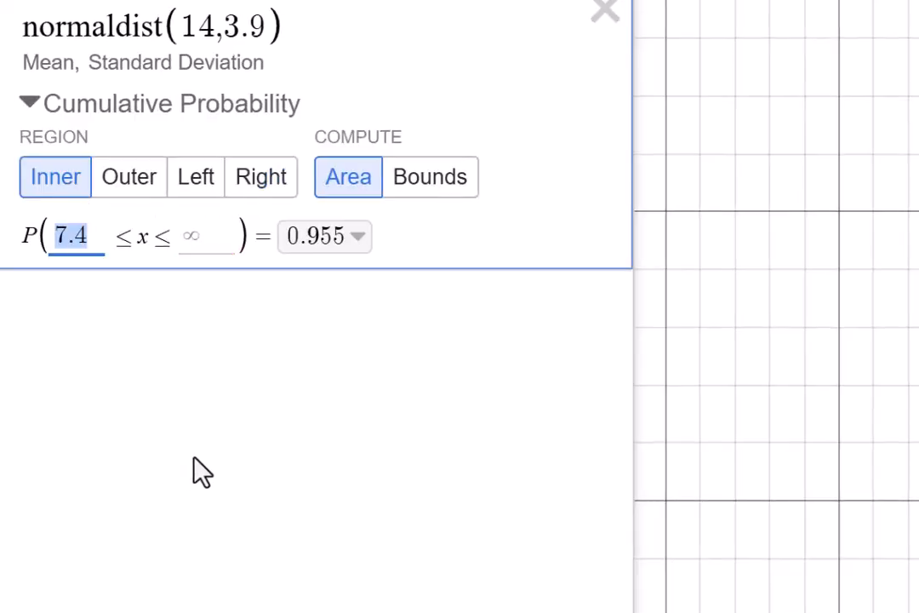
pyautogui.write('11')
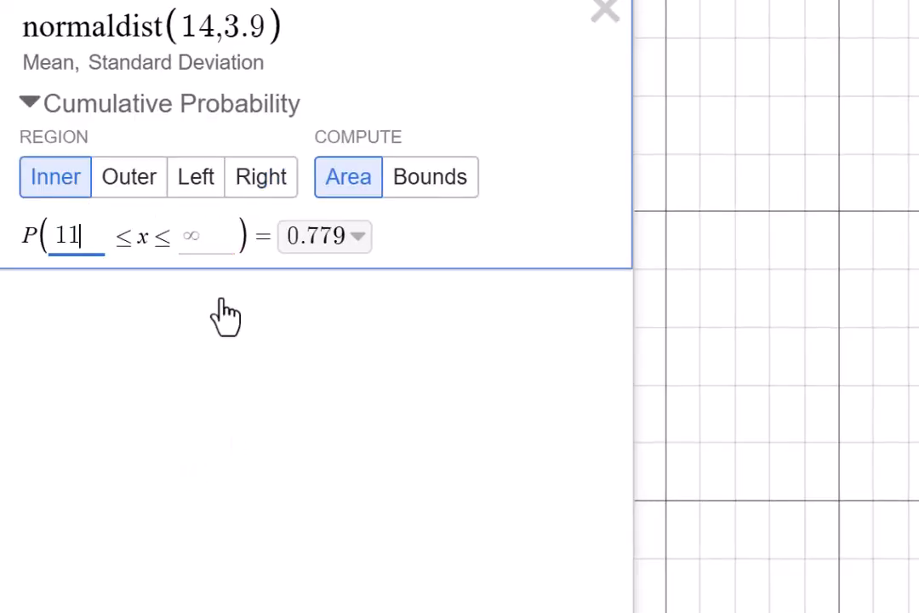
pyautogui.click(220, 226)
pyautogui.write('15.7')
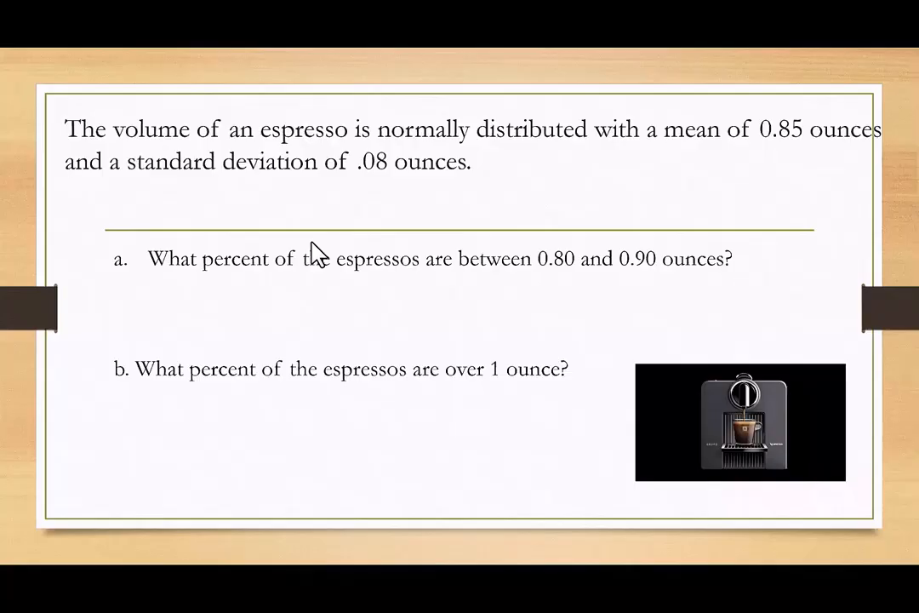
# Step: Change the distribution's parameters to mean 0.85 and standard deviation 0.08
pyautogui.hotkey('alt', 'Tab')
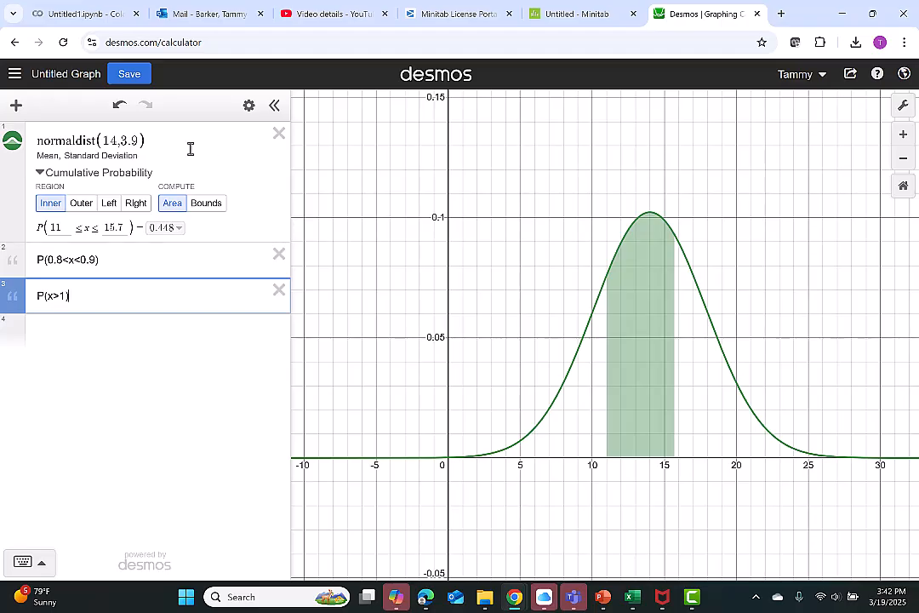
pyautogui.click(140, 141)
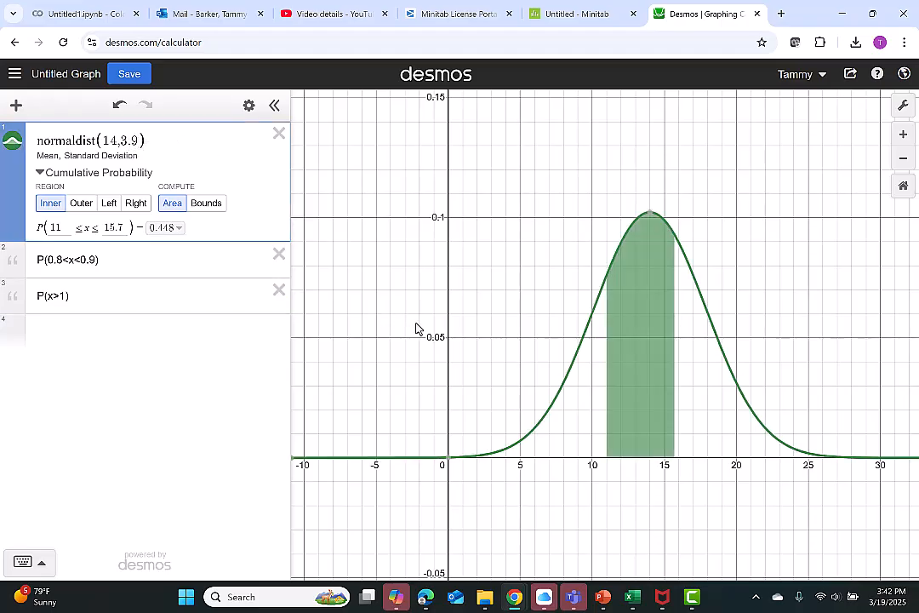
pyautogui.press('BackSpace')
pyautogui.press('BackSpace')
pyautogui.press('BackSpace')
pyautogui.press('BackSpace')
pyautogui.press('BackSpace')
pyautogui.press('BackSpace')
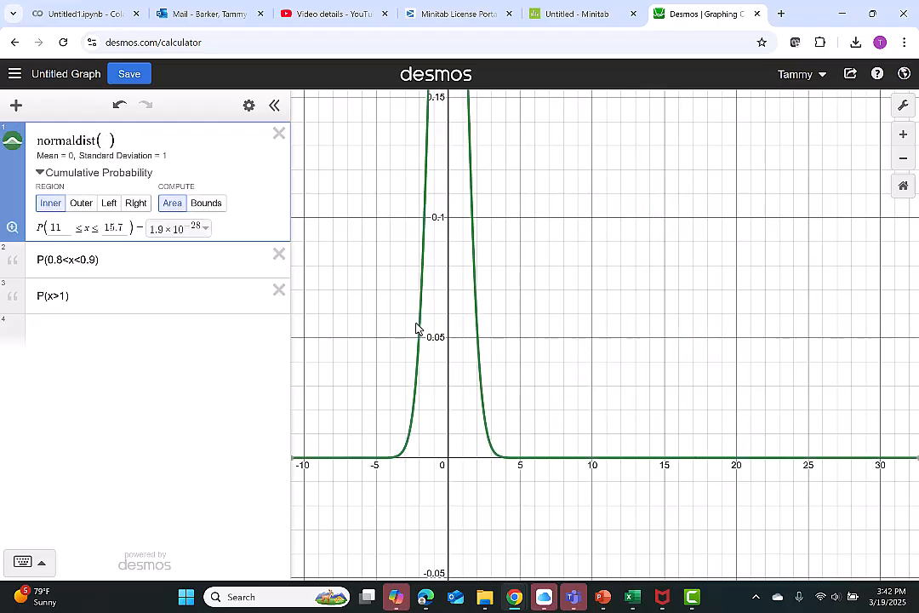
pyautogui.write('0.85')
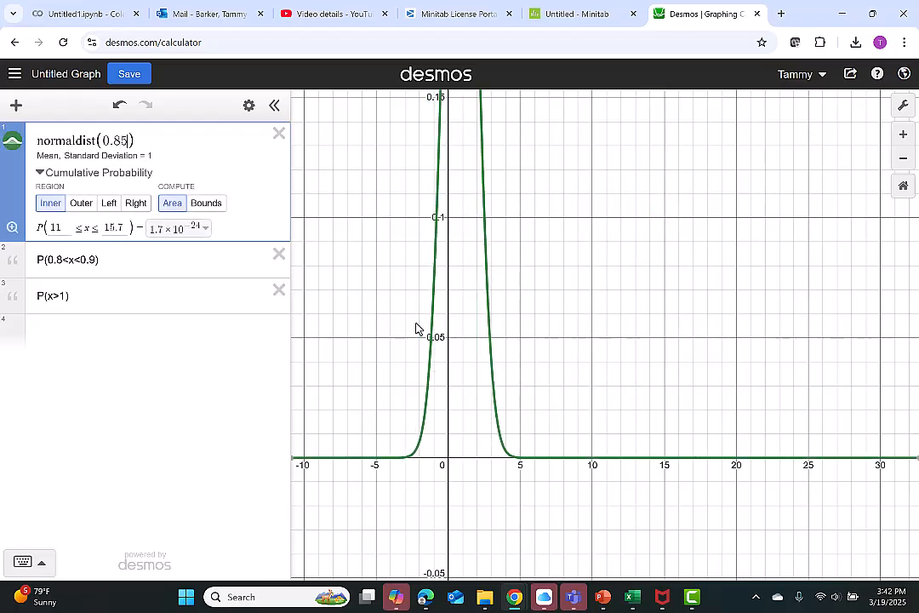
pyautogui.write(',0.')
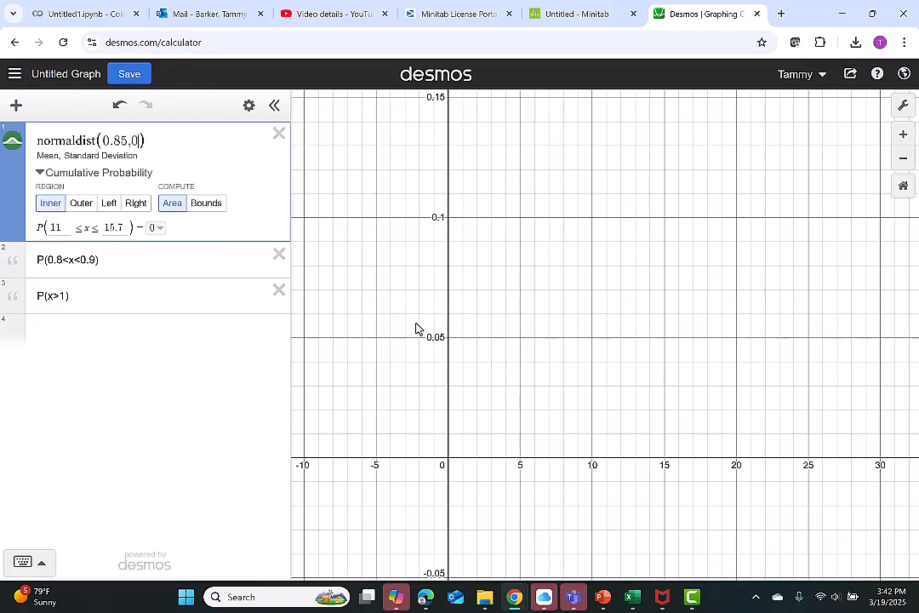
pyautogui.write('08')
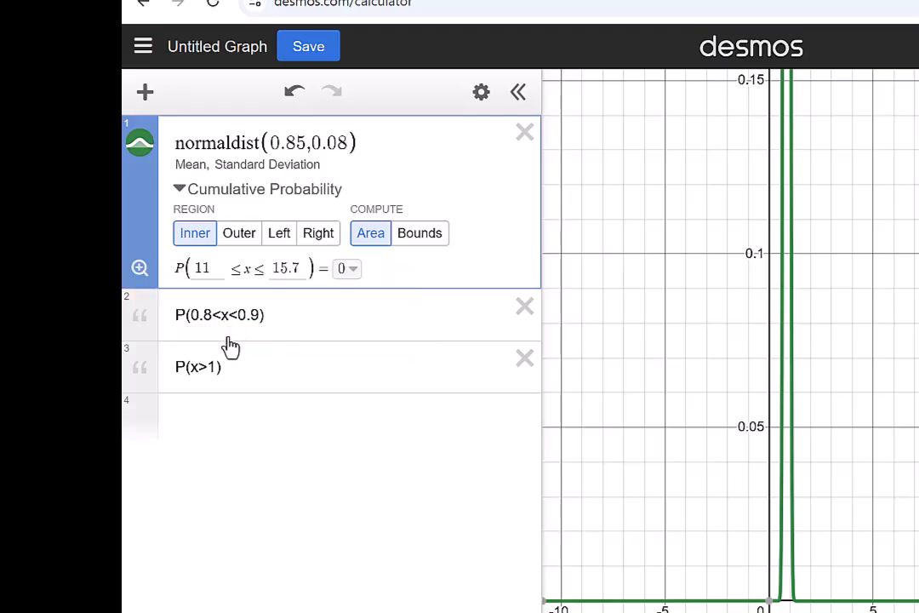
# Step: Set the Inner bounds to 0.8 and 0.9 and fit the curve in the graph
pyautogui.click(223, 268)
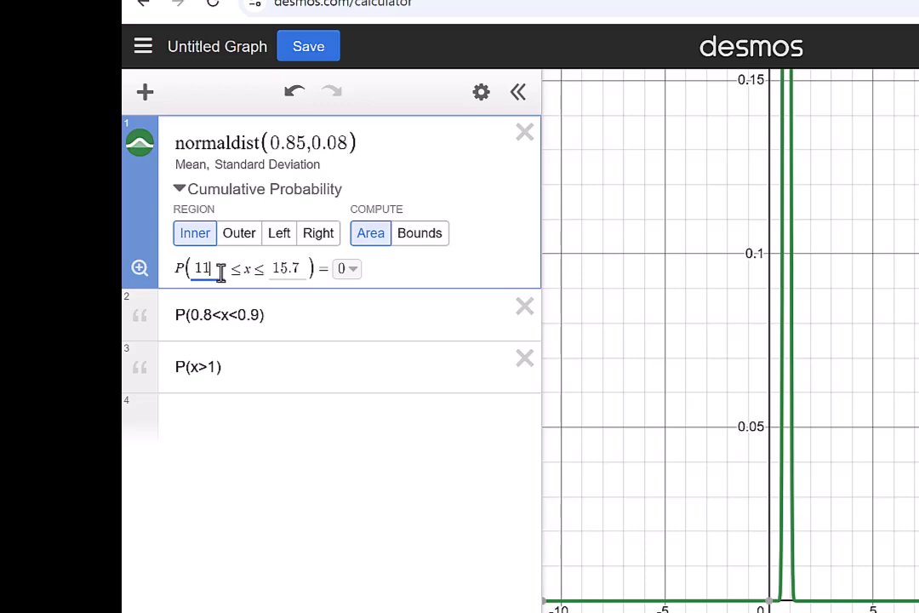
pyautogui.press('BackSpace')
pyautogui.press('BackSpace')
pyautogui.write('0.8')
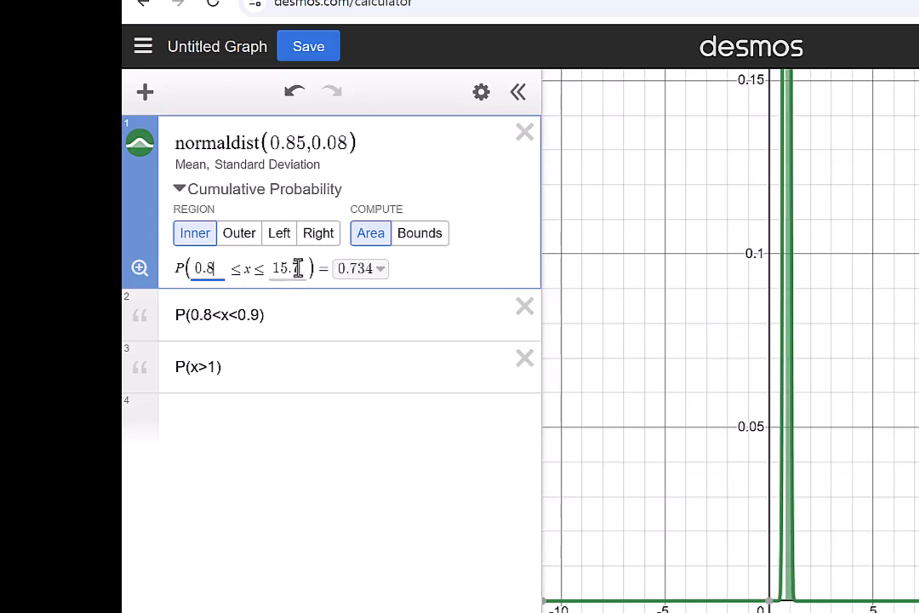
pyautogui.click(295, 268)
pyautogui.press('BackSpace')
pyautogui.press('BackSpace')
pyautogui.press('BackSpace')
pyautogui.press('BackSpace')
pyautogui.write('0.9')
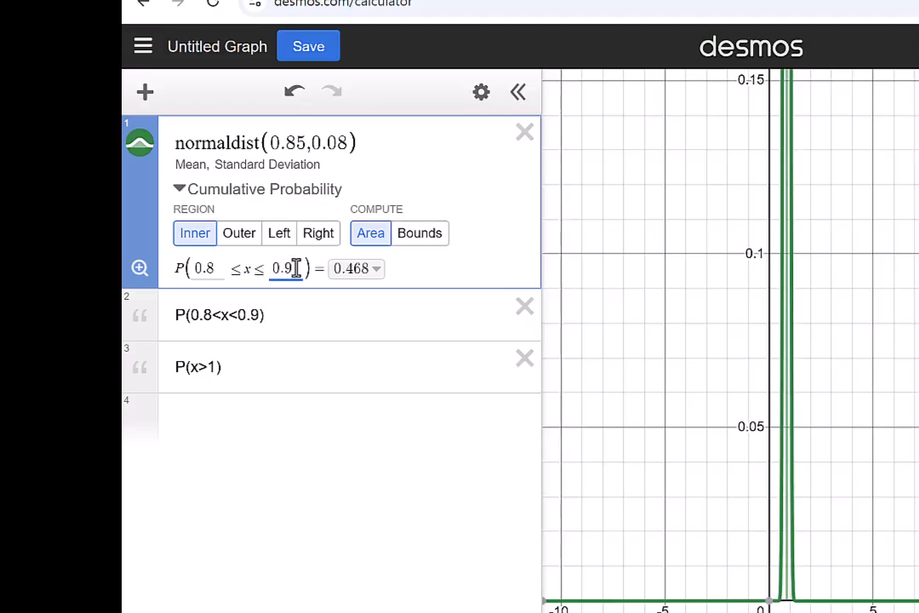
pyautogui.click(140, 270)
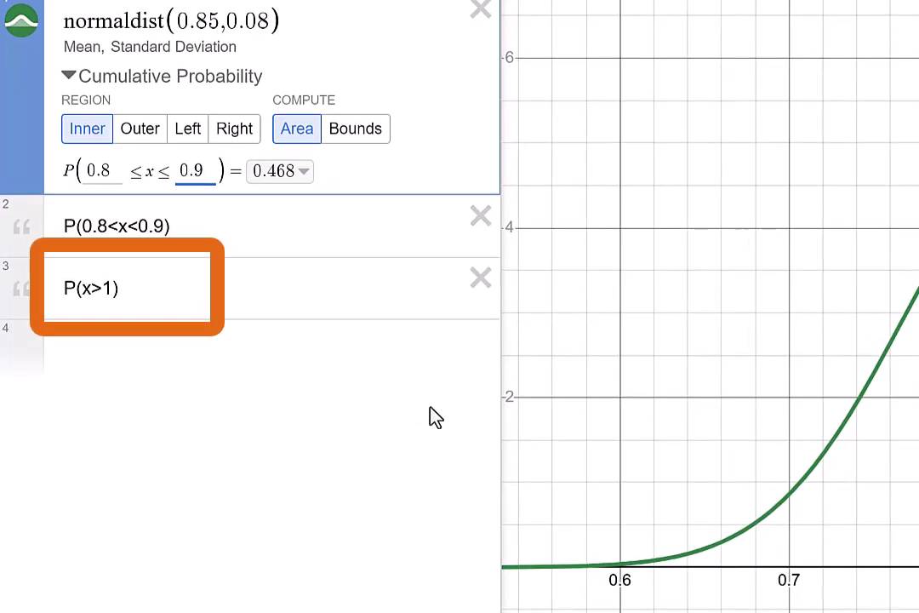
# Step: Switch the region to Right and enter 1 as the lower bound
pyautogui.click(235, 137)
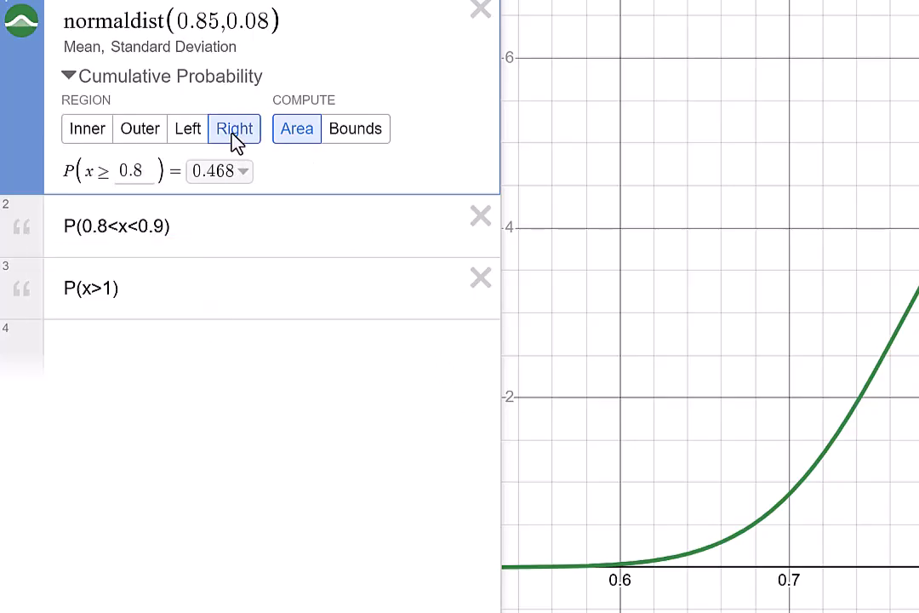
pyautogui.click(130, 170)
pyautogui.write('1')
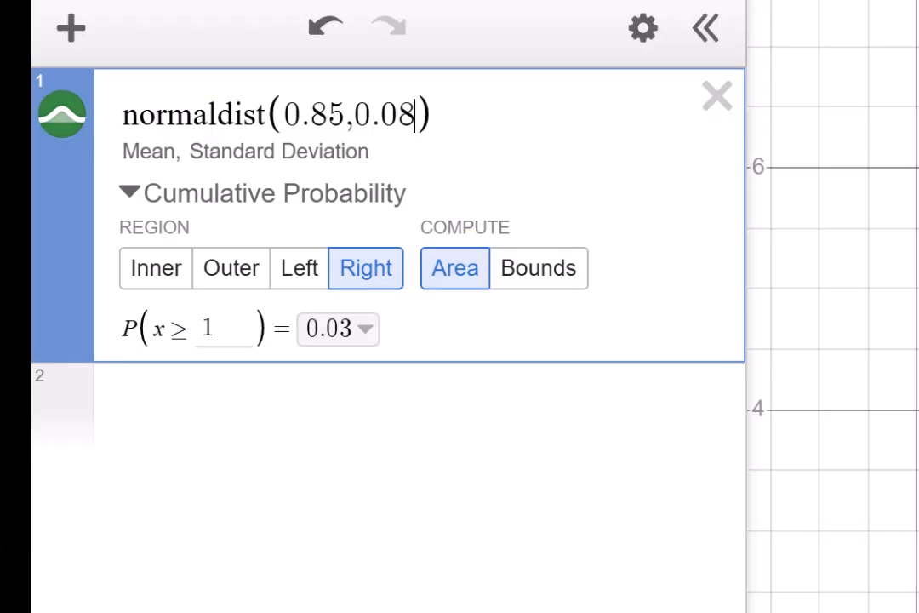
# Step: Change the distribution's parameters to mean 5.67 and standard deviation 0.07
pyautogui.press('BackSpace')
pyautogui.press('BackSpace')
pyautogui.press('BackSpace')
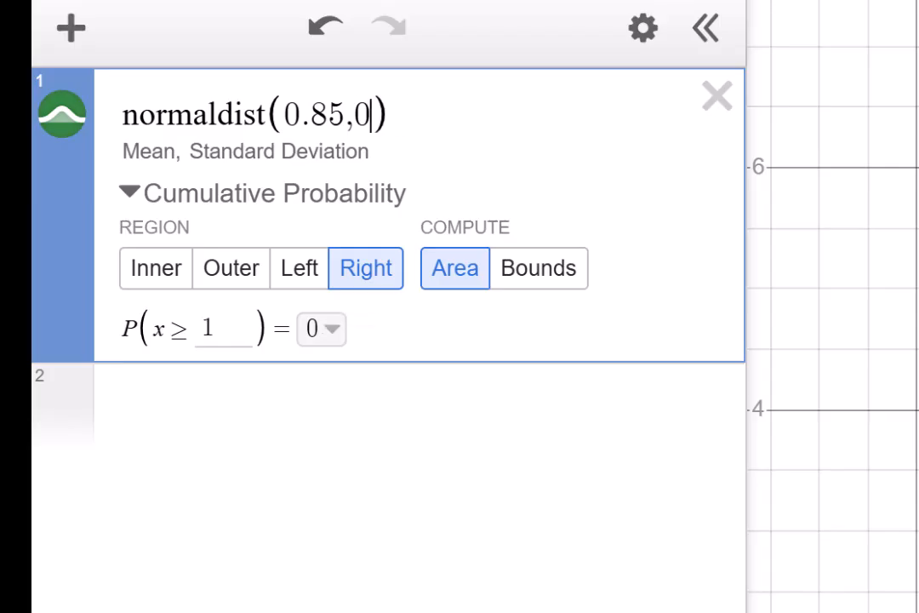
pyautogui.press('BackSpace')
pyautogui.press('BackSpace')
pyautogui.press('BackSpace')
pyautogui.press('BackSpace')
pyautogui.press('BackSpace')
pyautogui.press('BackSpace')
pyautogui.write('5.67,')
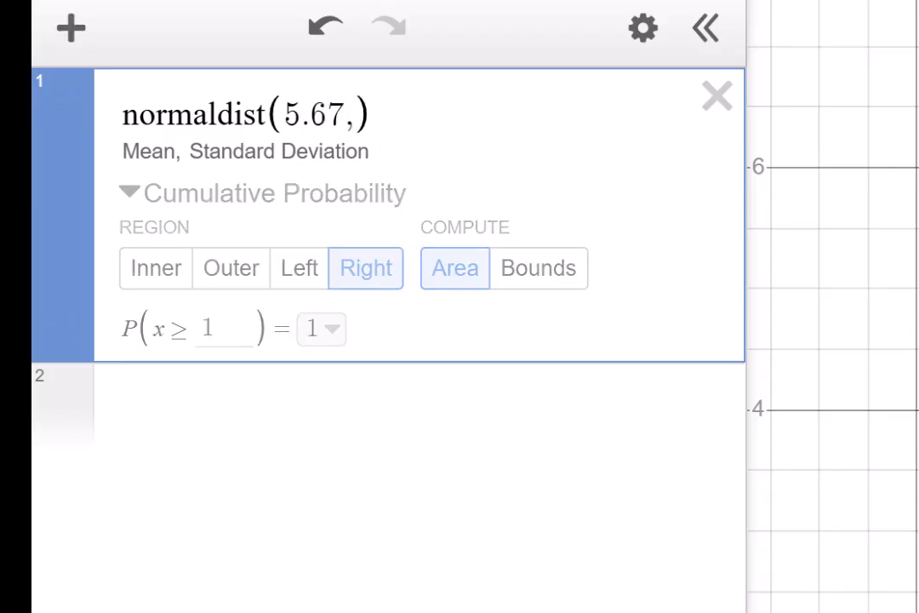
pyautogui.write('0.07')
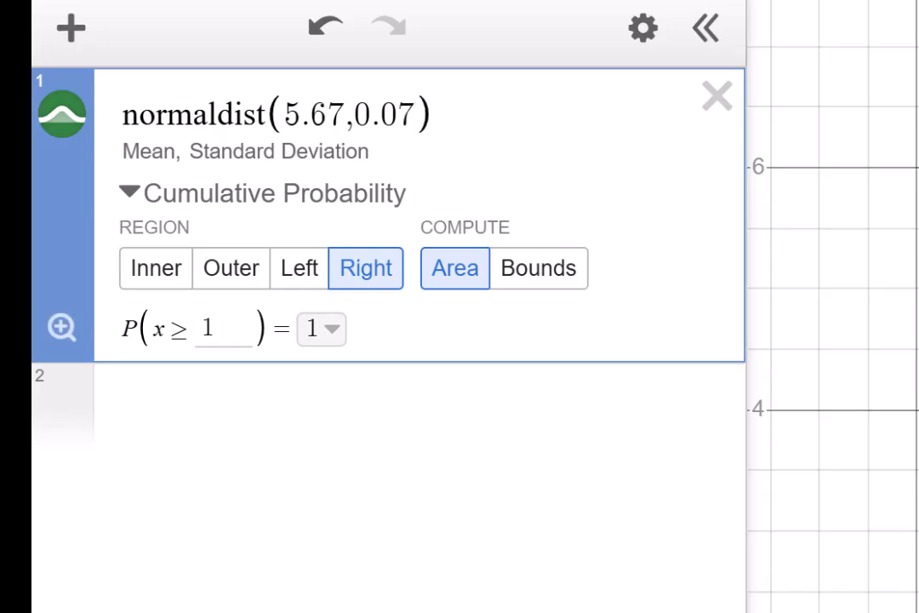
# Step: Switch the region to Inner, set the bounds to 5.5 and 5.8, and fit the curve
pyautogui.click(162, 271)
pyautogui.press('BackSpace')
pyautogui.write('5.5')
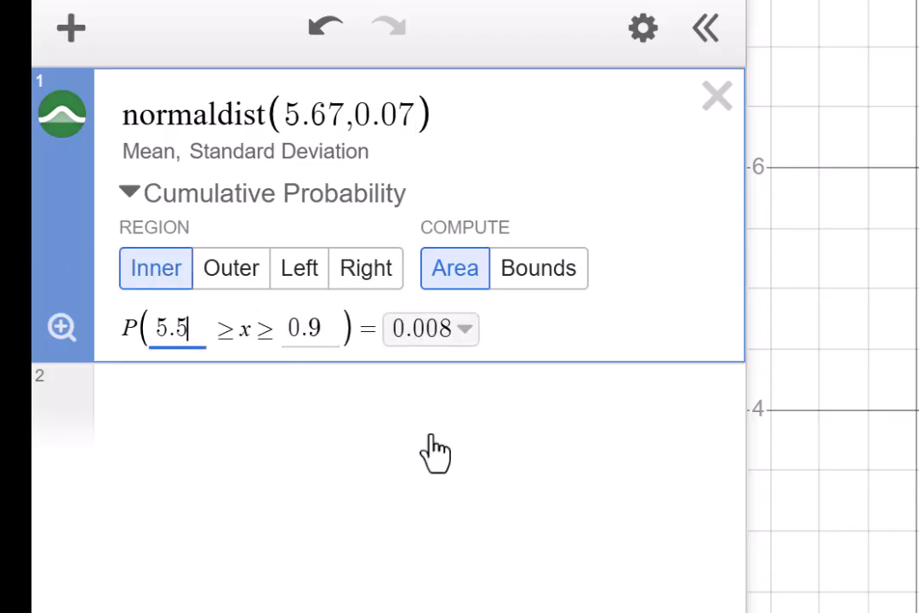
pyautogui.press('Tab')
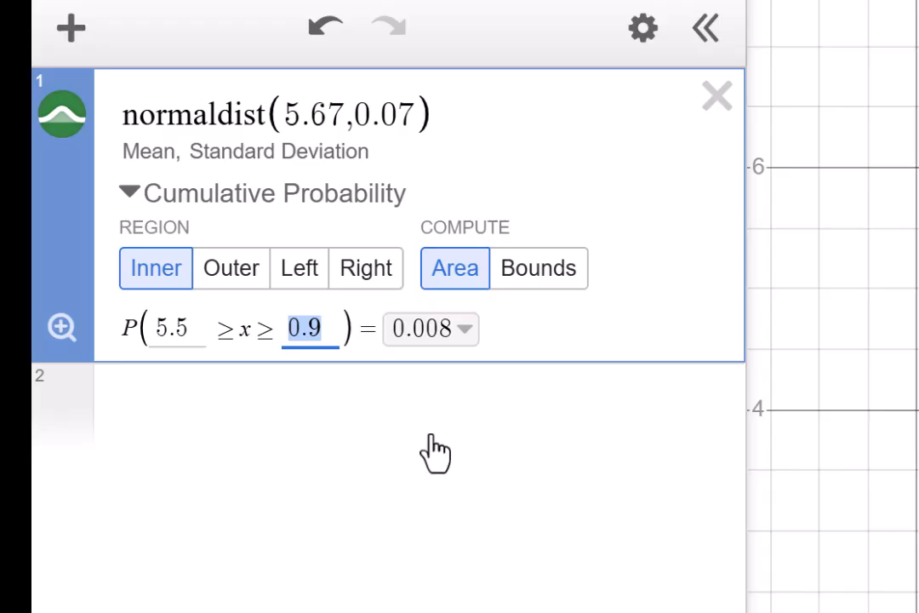
pyautogui.write('5.8')
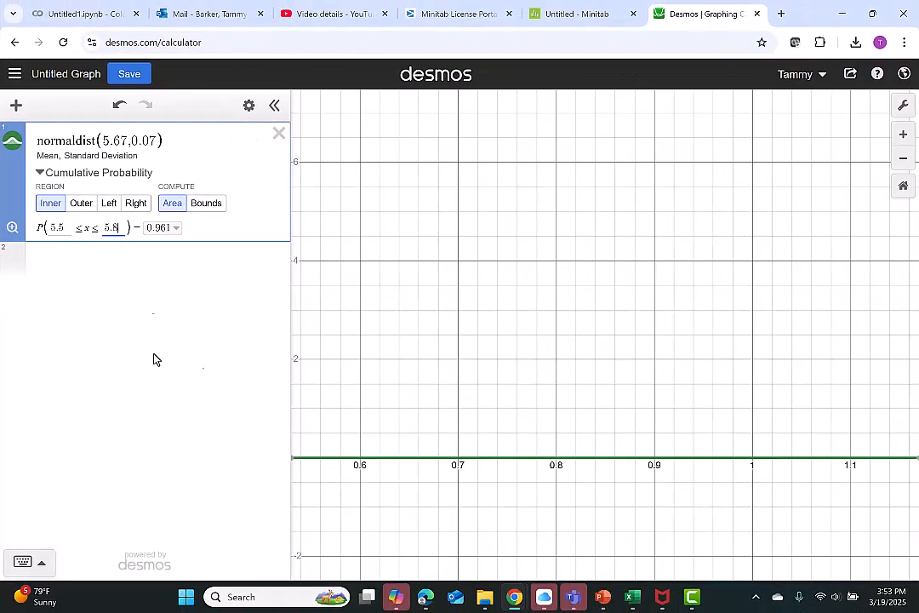
pyautogui.click(13, 227)
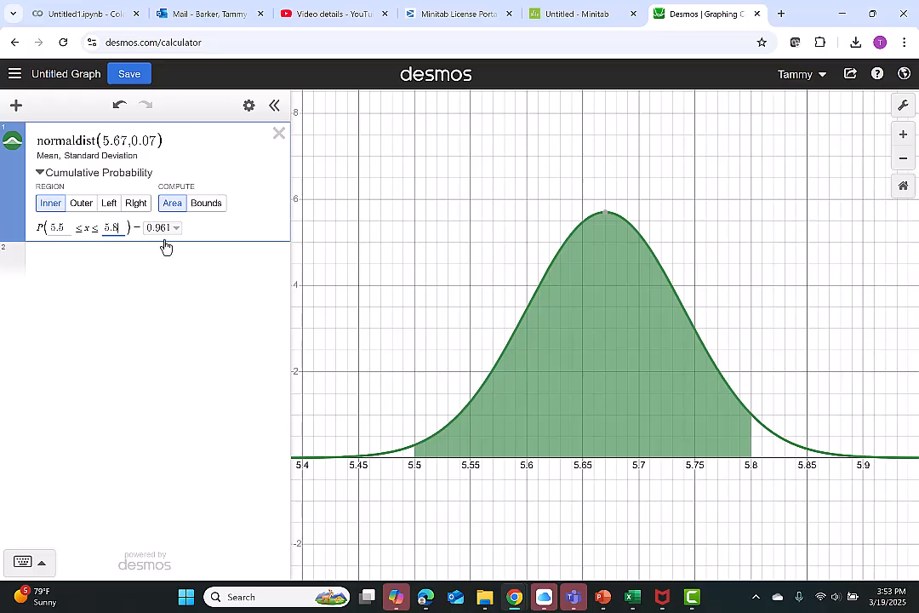
# Step: Compute 1-.961 in a new expression line and switch the distribution's region to Outer
pyautogui.click(164, 263)
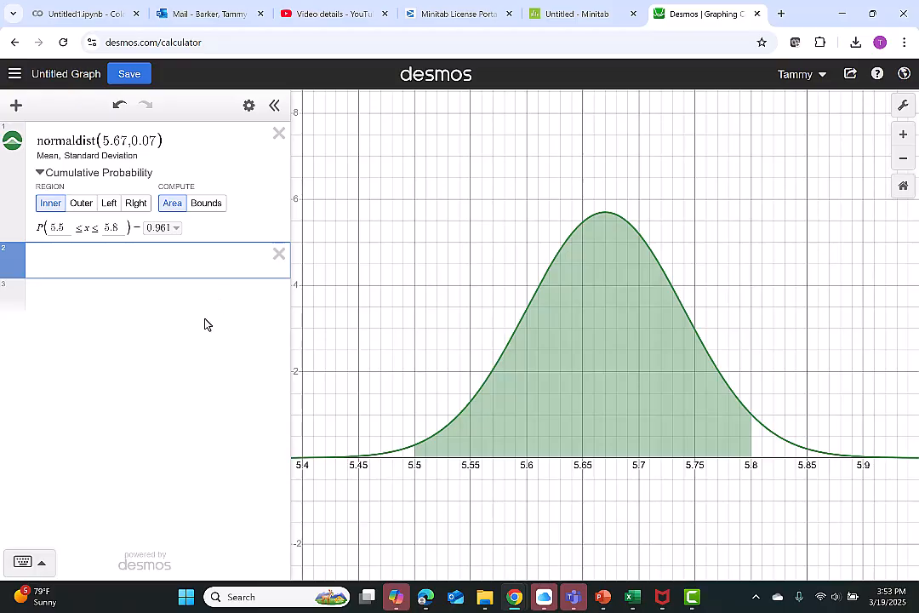
pyautogui.write('1-')
pyautogui.write('.961')
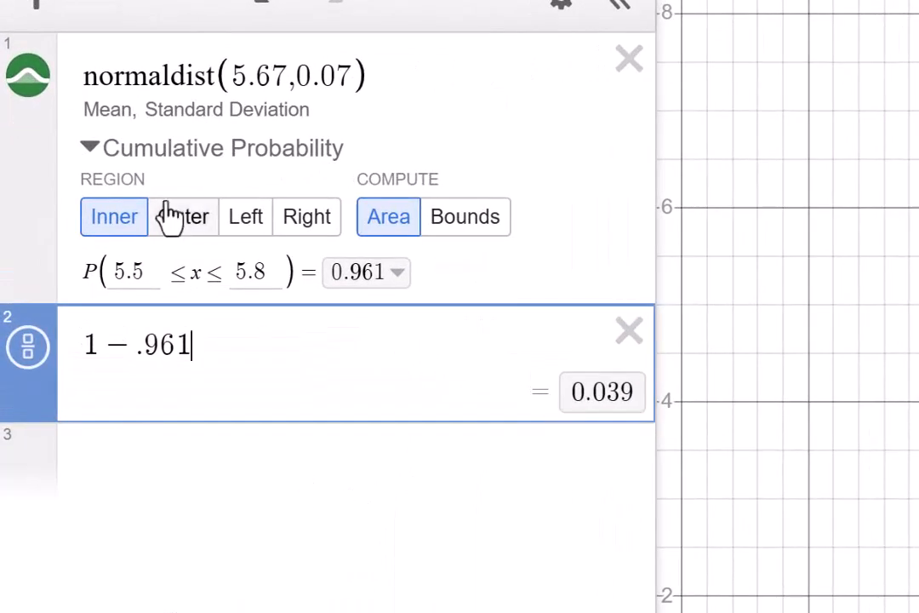
pyautogui.click(176, 215)
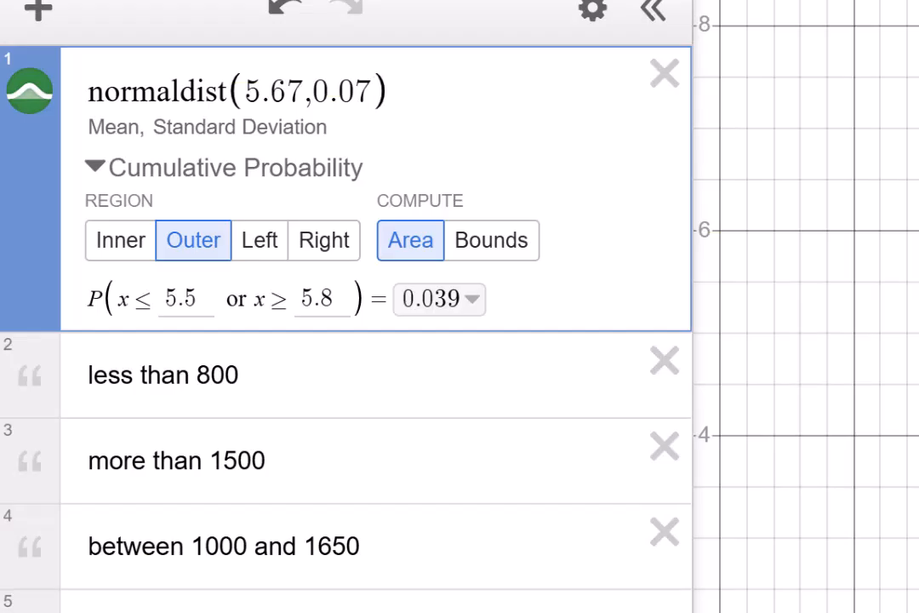
# Step: Change the distribution's parameters to mean 1200 and standard deviation 300 and fit the curve
pyautogui.press('BackSpace')
pyautogui.press('BackSpace')
pyautogui.press('BackSpace')
pyautogui.press('BackSpace')
pyautogui.press('BackSpace')
pyautogui.press('BackSpace')
pyautogui.press('BackSpace')
pyautogui.press('BackSpace')
pyautogui.press('BackSpace')
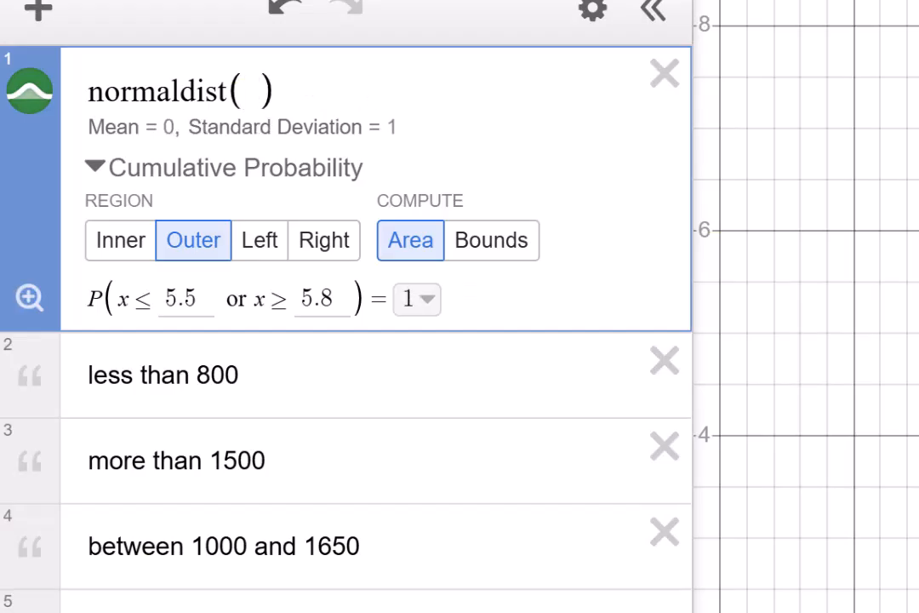
pyautogui.write('1200')
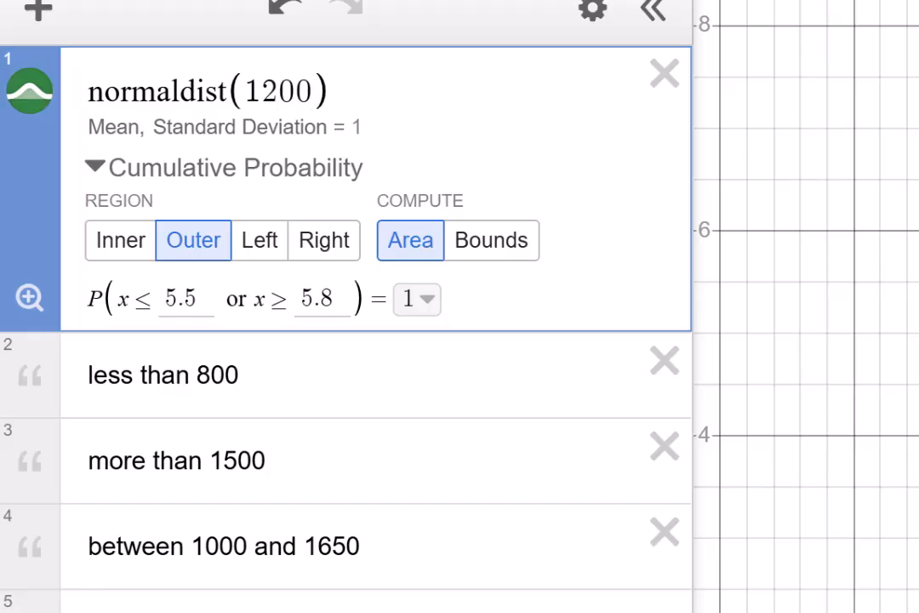
pyautogui.write(',300')
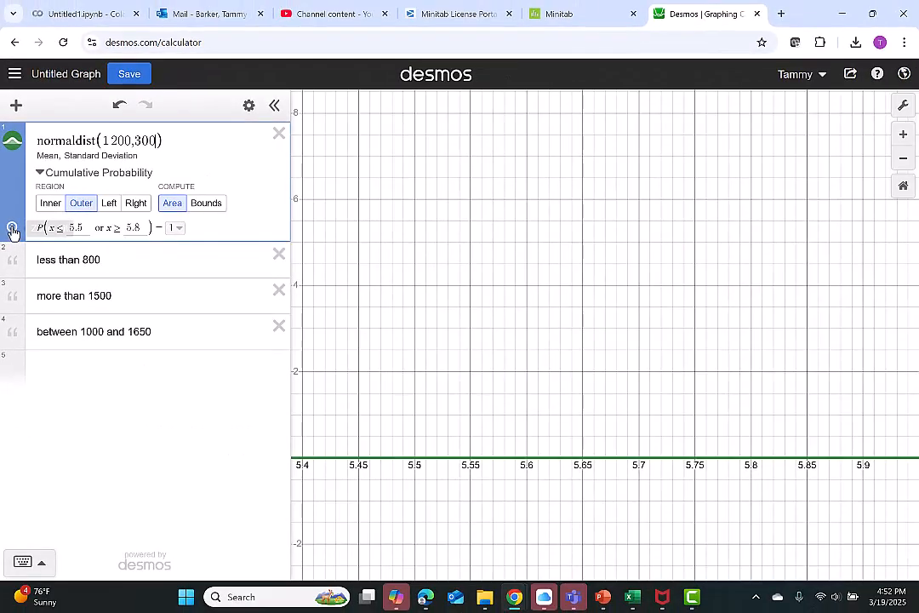
pyautogui.click(12, 233)
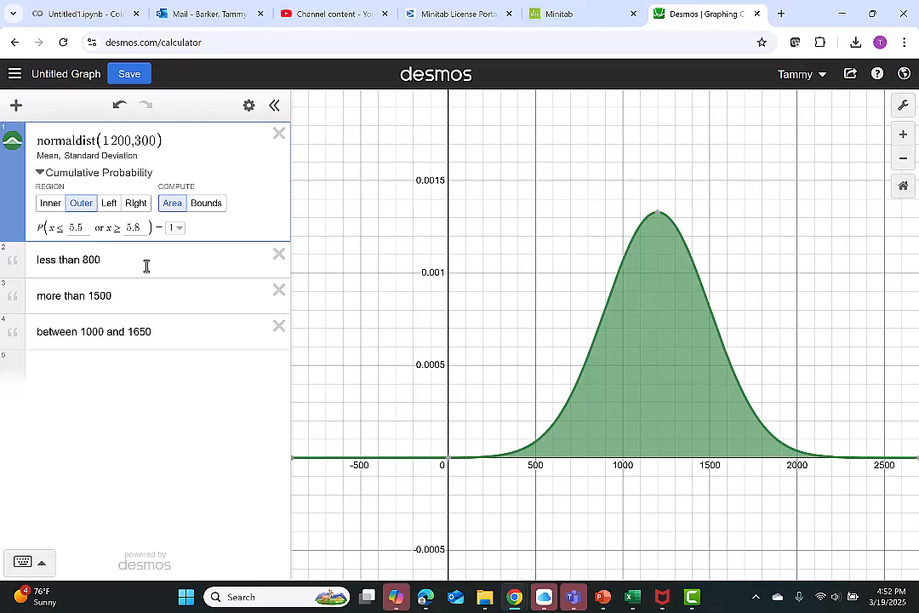
# Step: Switch the distribution's region to Left and set the upper bound to 800
pyautogui.click(111, 204)
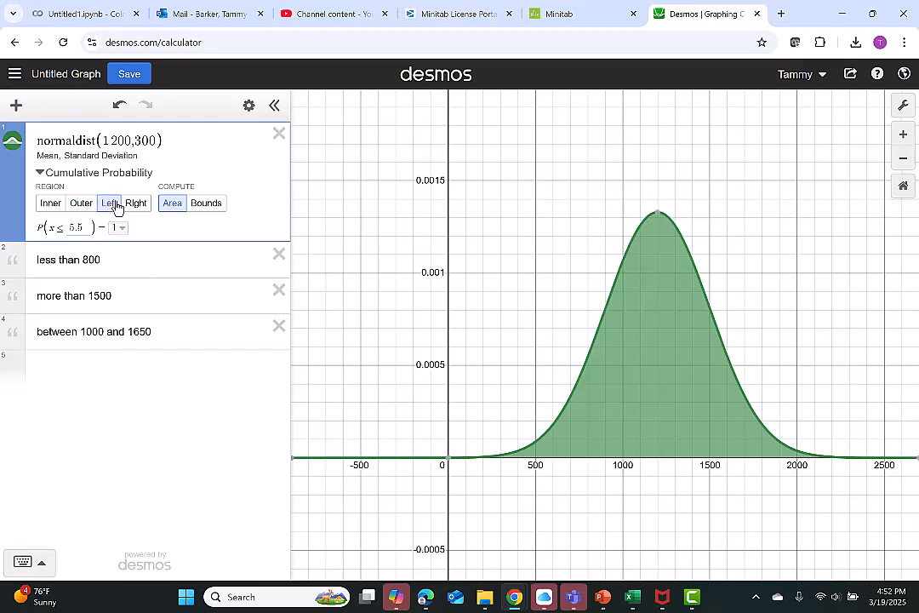
pyautogui.doubleClick(75, 226)
pyautogui.write('800')
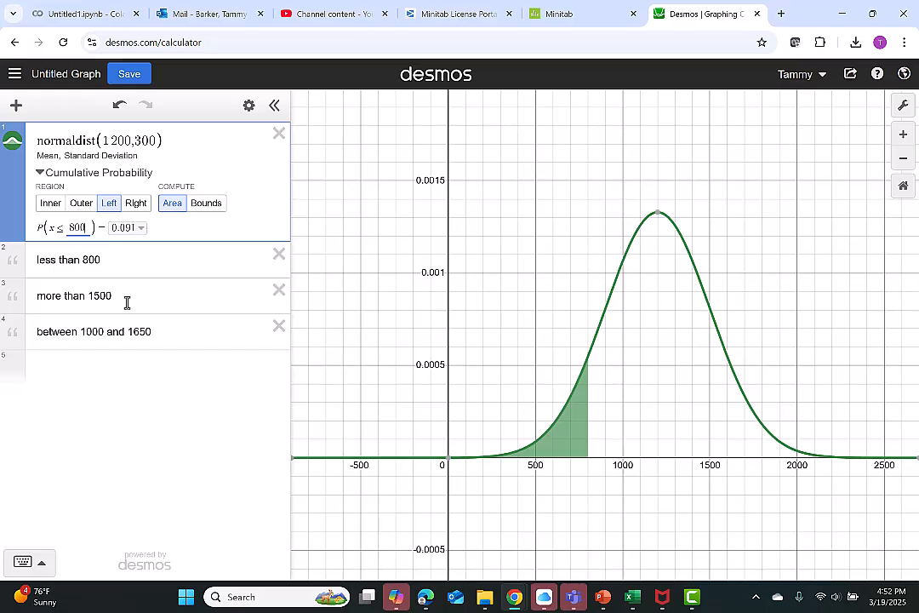
# Step: Switch the region to Right and set the lower bound to 1500
pyautogui.click(140, 208)
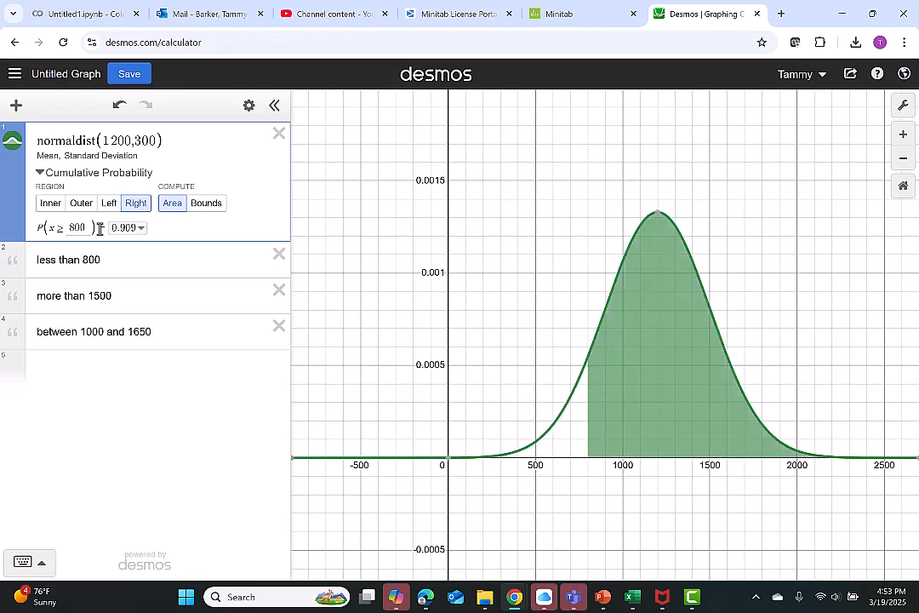
pyautogui.press('BackSpace')
pyautogui.write('1500')
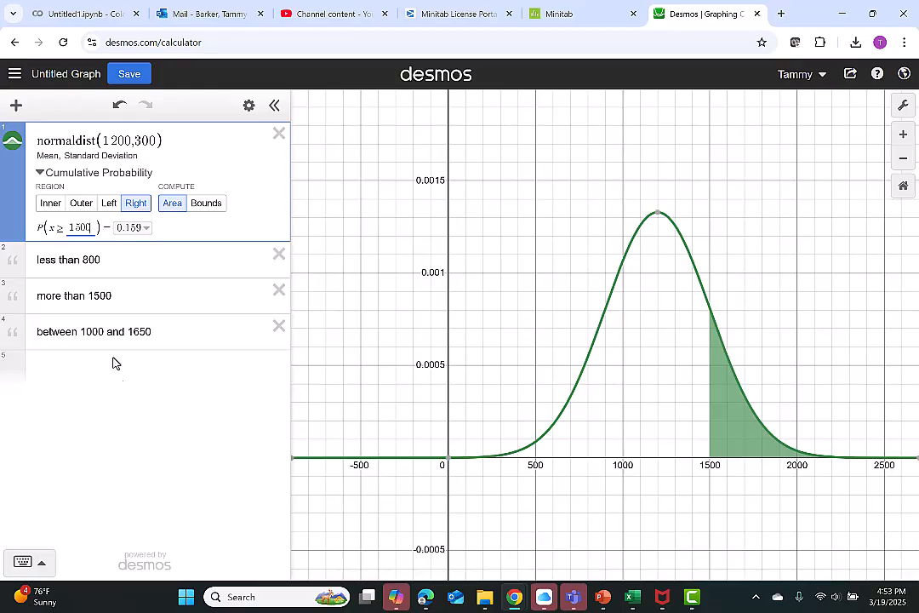
# Step: Switch the region to Inner and set the bounds to 1000 and 1650
pyautogui.click(51, 203)
pyautogui.press('BackSpace')
pyautogui.press('BackSpace')
pyautogui.press('BackSpace')
pyautogui.press('BackSpace')
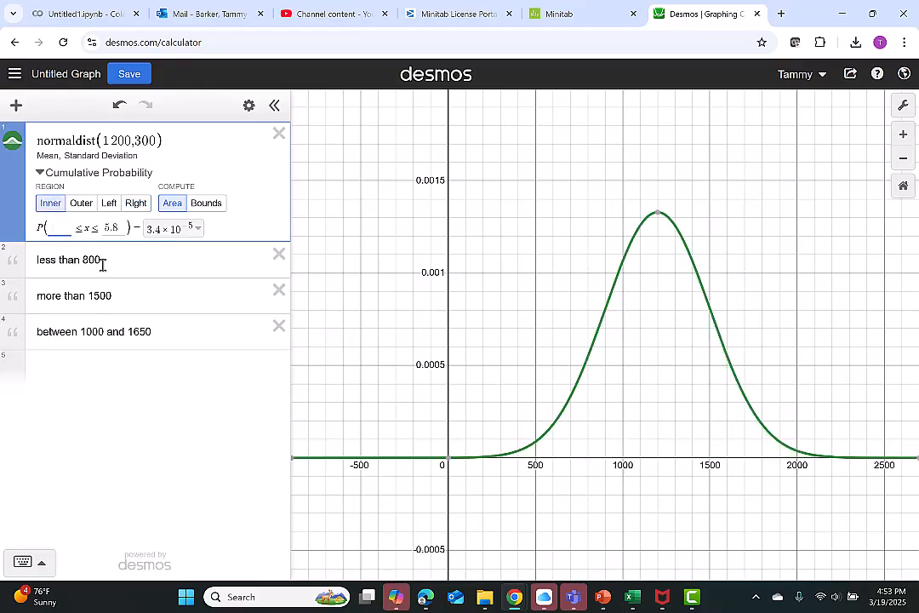
pyautogui.write('1000')
pyautogui.press('Tab')
pyautogui.write('1050')
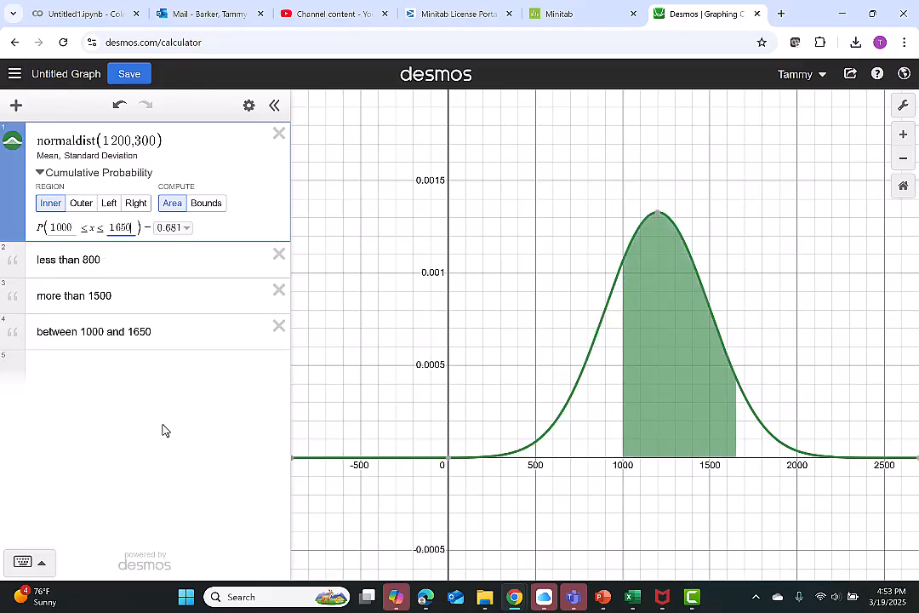